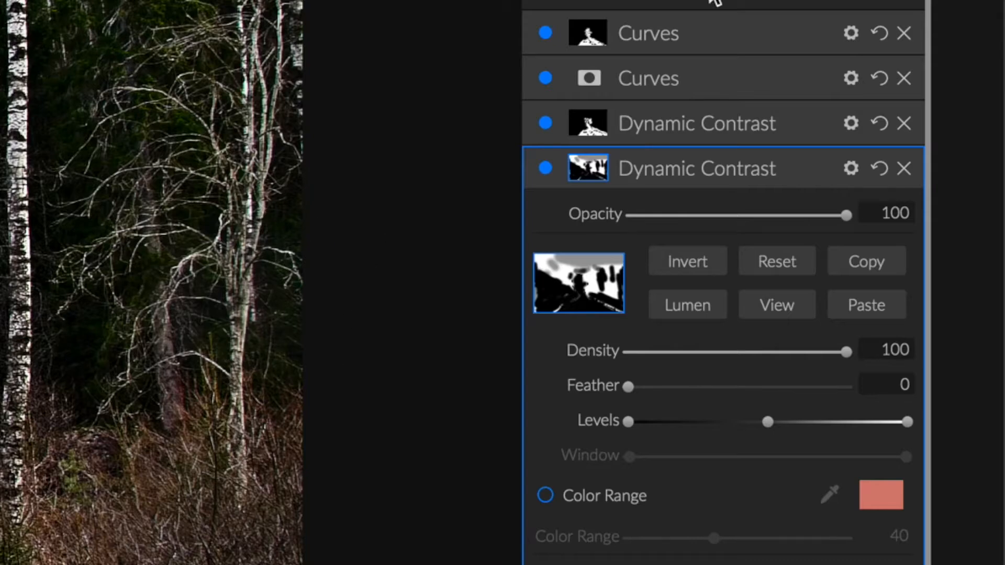
# - Add a Glow filter to the waterfall photo's effects
pyautogui.click(734, 2)
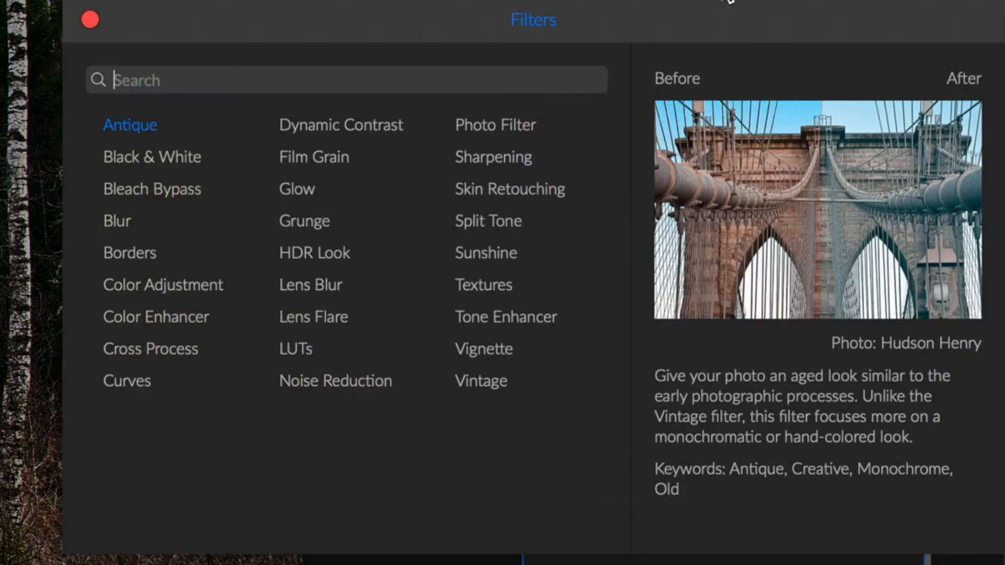
pyautogui.moveTo(358, 176)
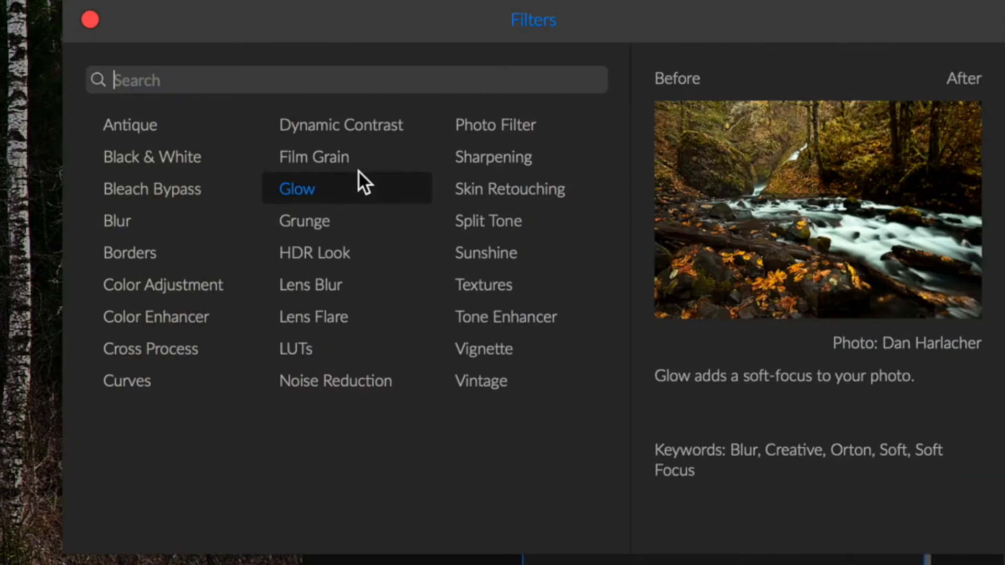
pyautogui.click(320, 187)
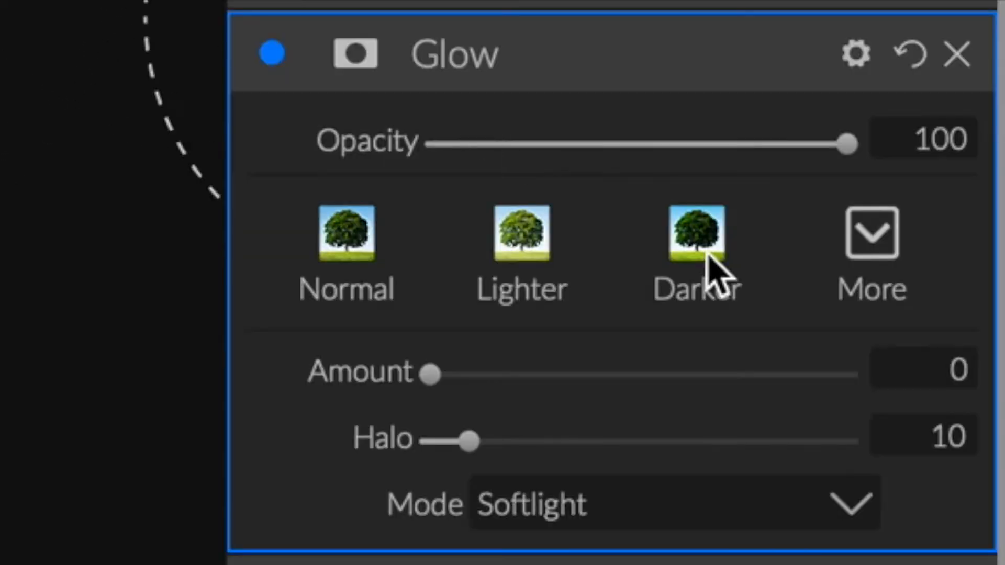
# - Try the Darker preset on the Glow filter and switch it to the Normal preset
pyautogui.click(709, 267)
pyautogui.click(709, 267)
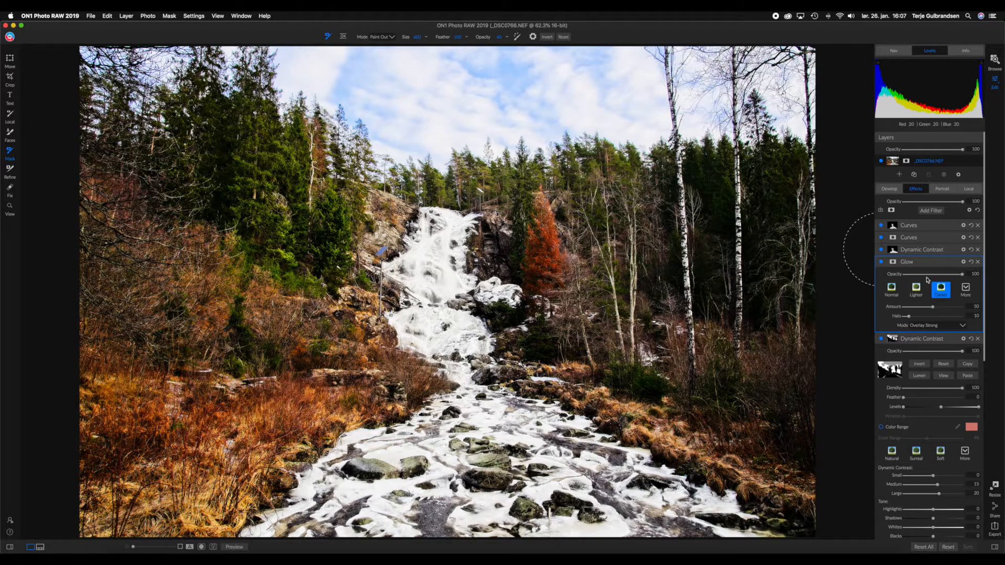
pyautogui.click(892, 289)
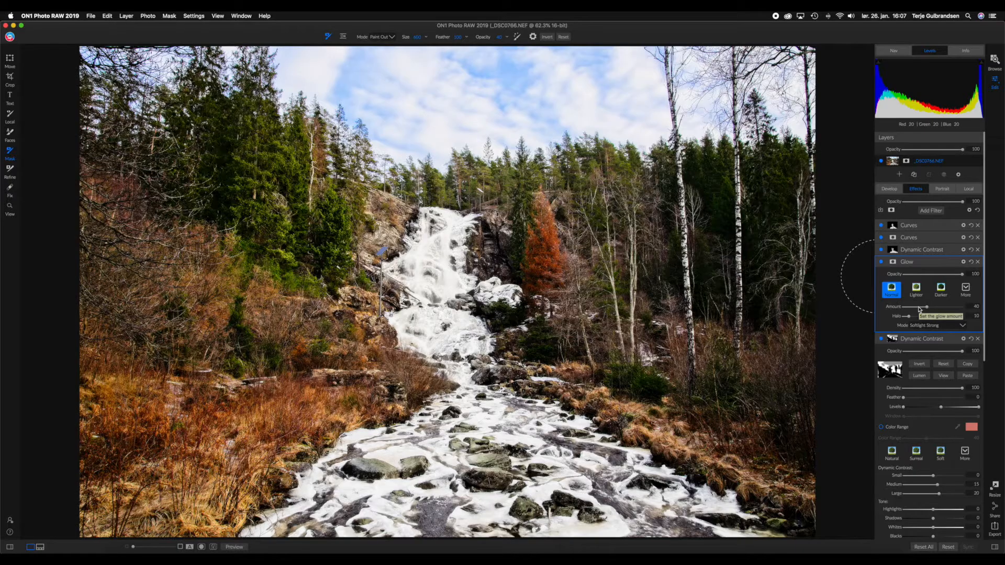
# - Set the Glow filter's blending mode to Multiply and its amount to 26, trying a very low amount for comparison
pyautogui.click(920, 307)
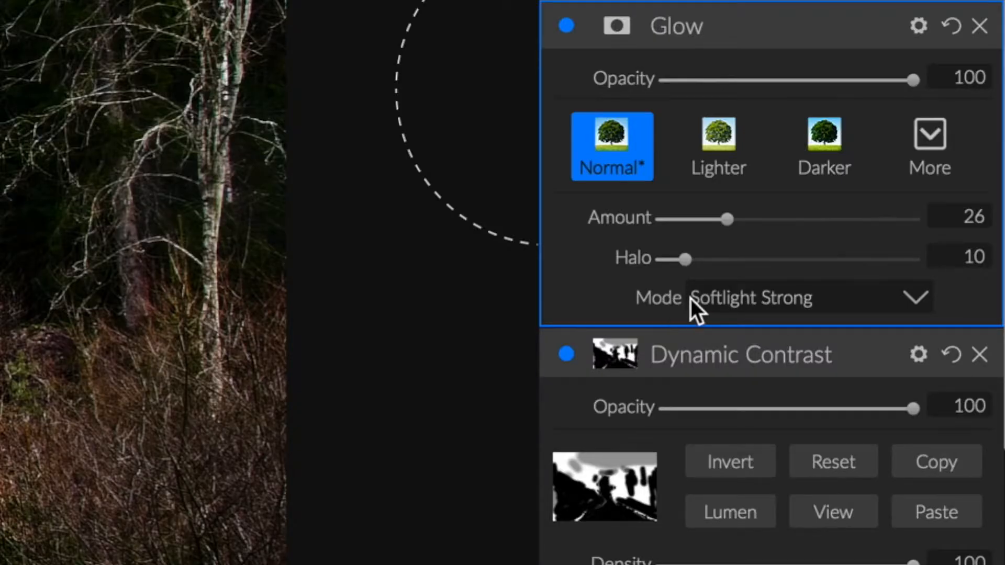
pyautogui.click(738, 307)
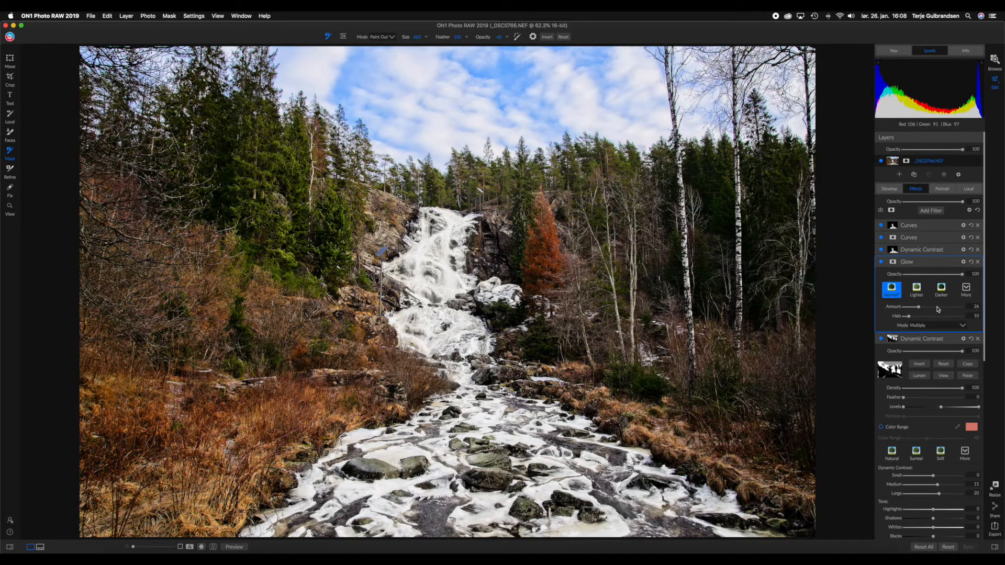
pyautogui.click(904, 307)
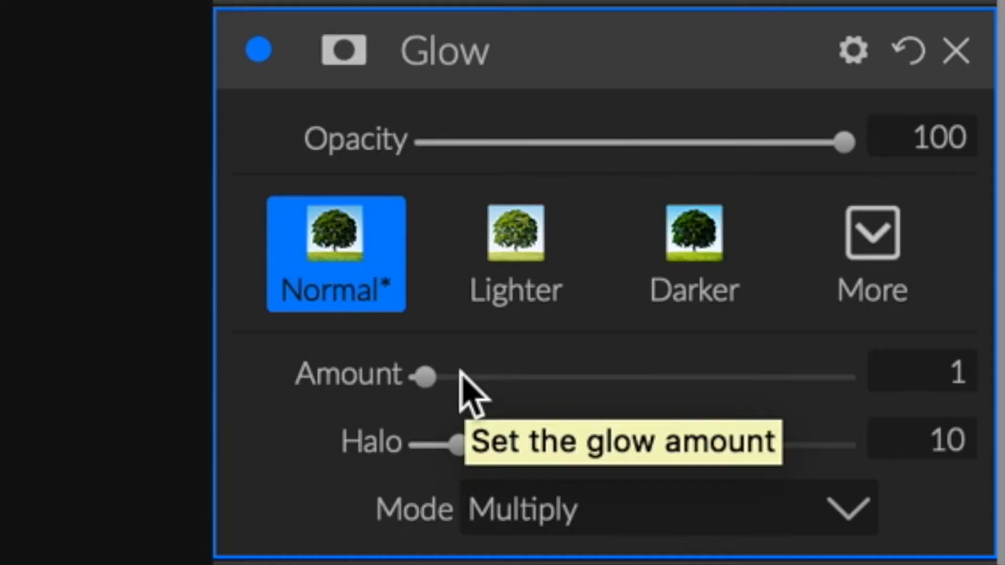
pyautogui.click(909, 307)
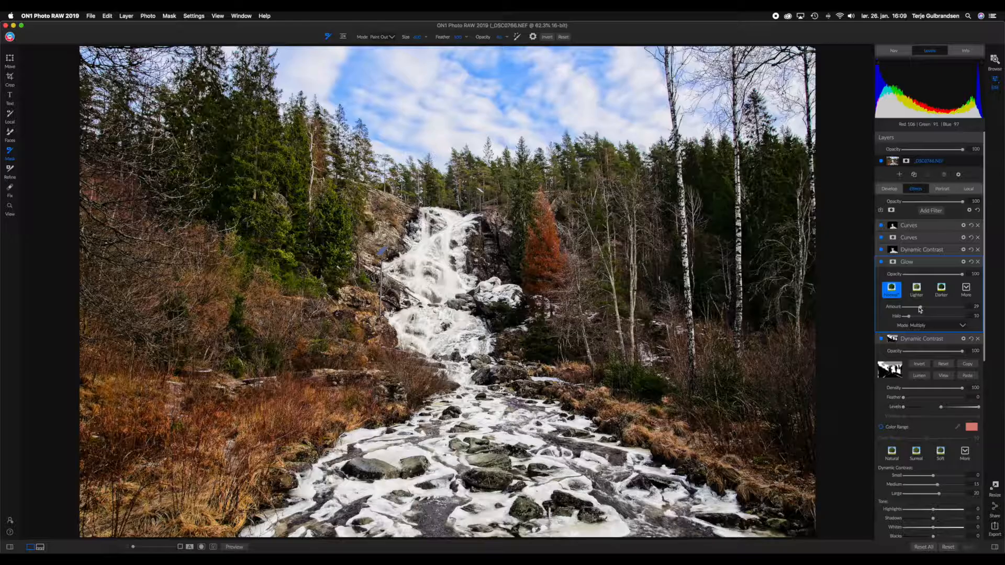
pyautogui.moveTo(548, 377); pyautogui.dragTo(529, 377)
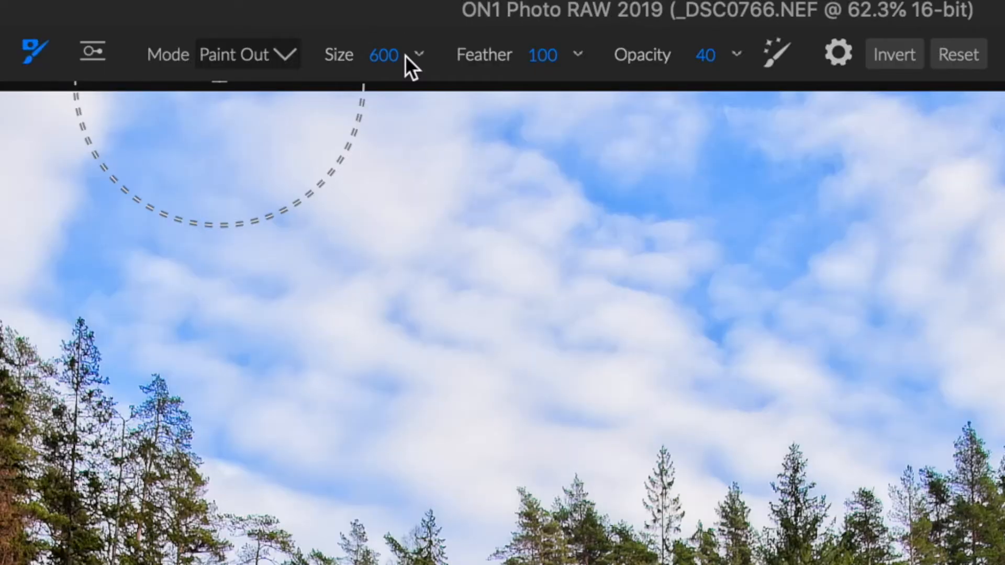
# - Reduce the Paint Out masking brush's size to 350
pyautogui.press(']')
pyautogui.press(']')
pyautogui.press(']')
pyautogui.press(']')
pyautogui.press('[')
pyautogui.press('[')
pyautogui.press('[')
pyautogui.press('[')
pyautogui.press('[')
pyautogui.press('[')
pyautogui.press('[')
pyautogui.press('[')
pyautogui.press('[')
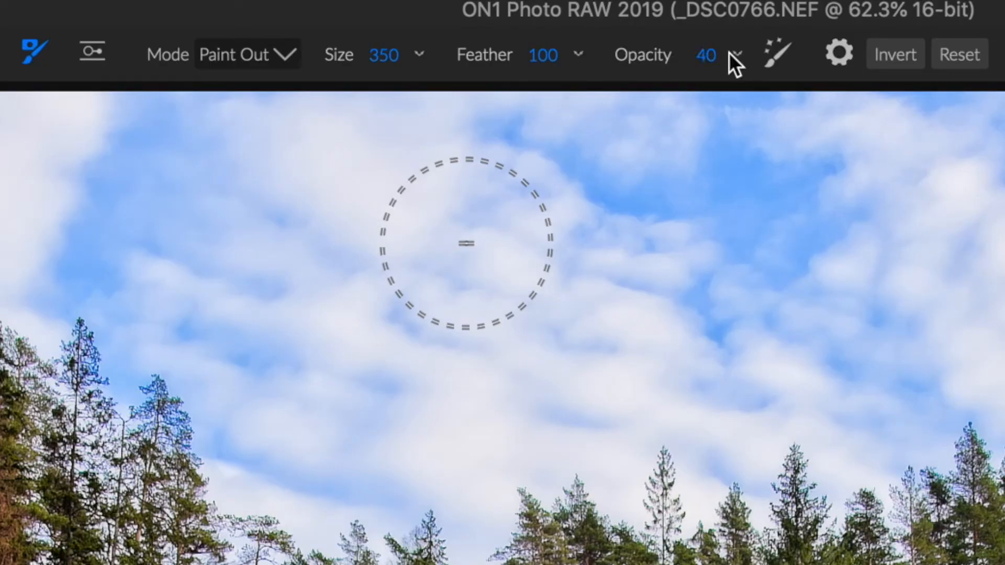
# - Lower the Paint Out masking brush's opacity to 25
pyautogui.click(733, 54)
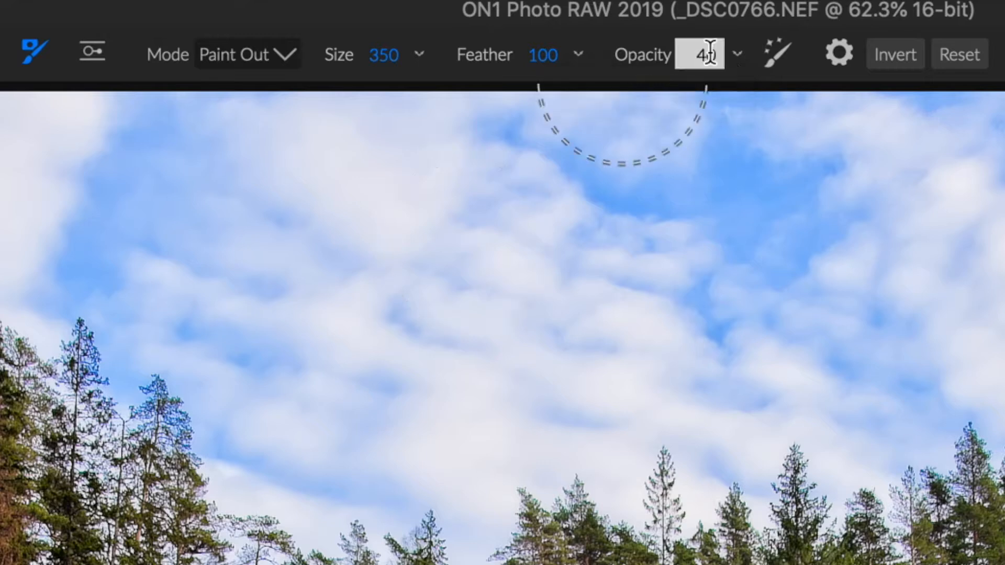
pyautogui.click(735, 55)
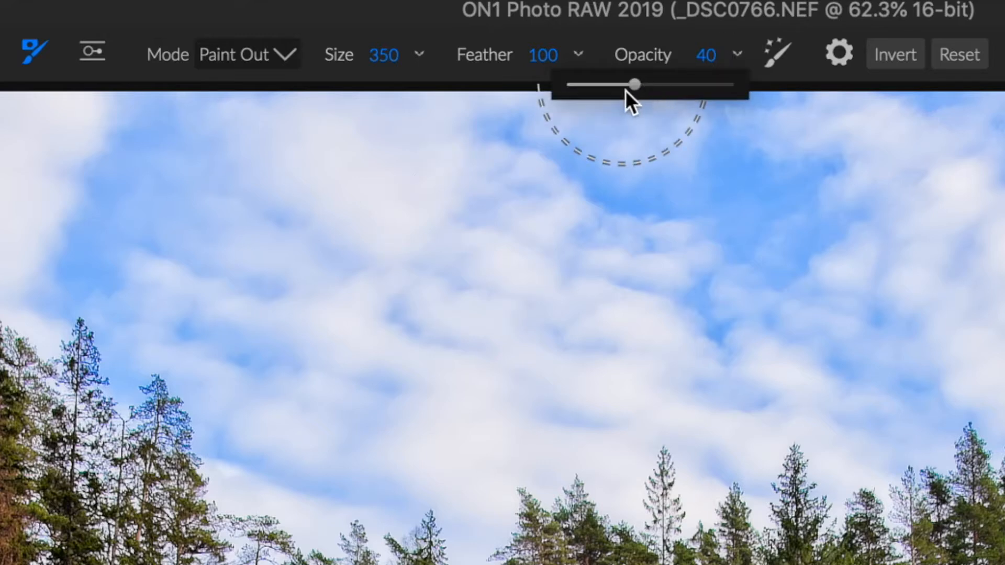
pyautogui.moveTo(633, 85); pyautogui.dragTo(609, 85)
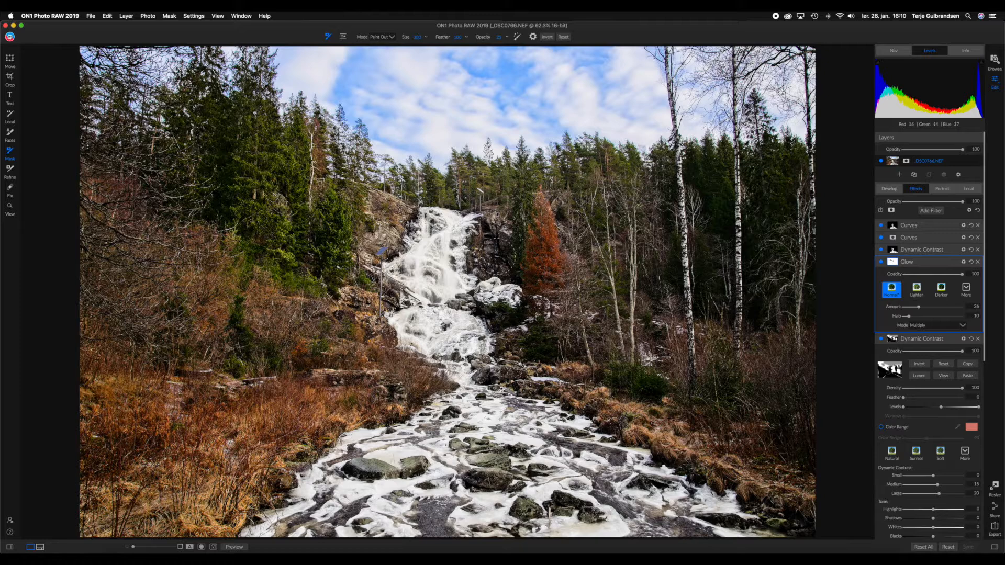
# - Raise the Paint Out masking brush's opacity to 100
pyautogui.click(492, 36)
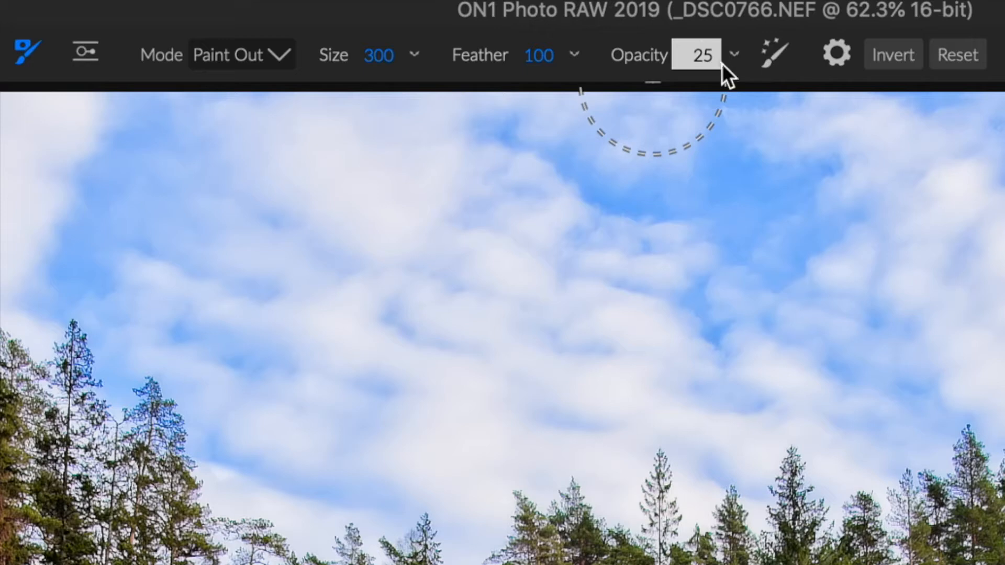
pyautogui.click(734, 58)
pyautogui.moveTo(608, 85); pyautogui.dragTo(724, 86)
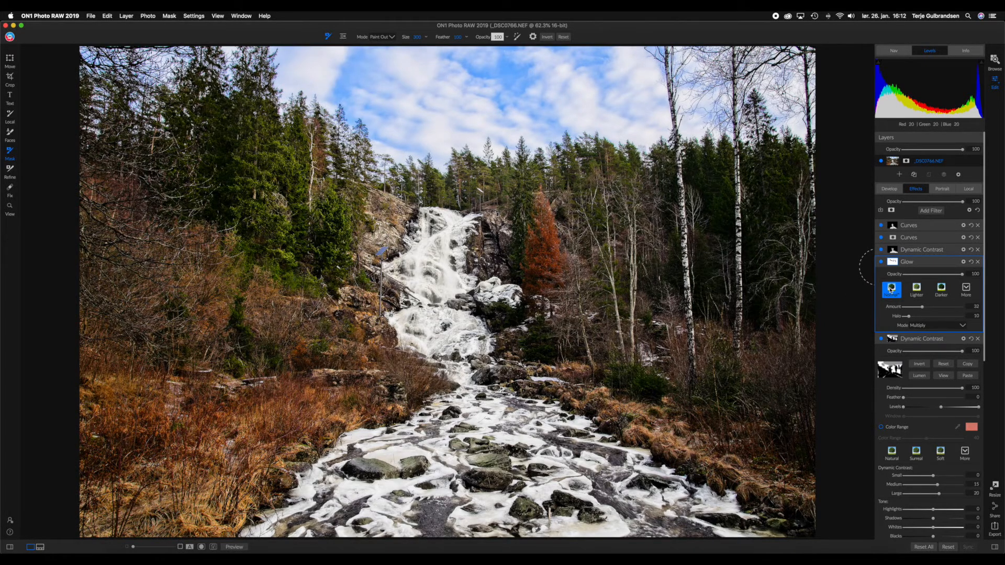
# - Switch the Glow filter off and back on to compare the photo with and without it
pyautogui.click(881, 262)
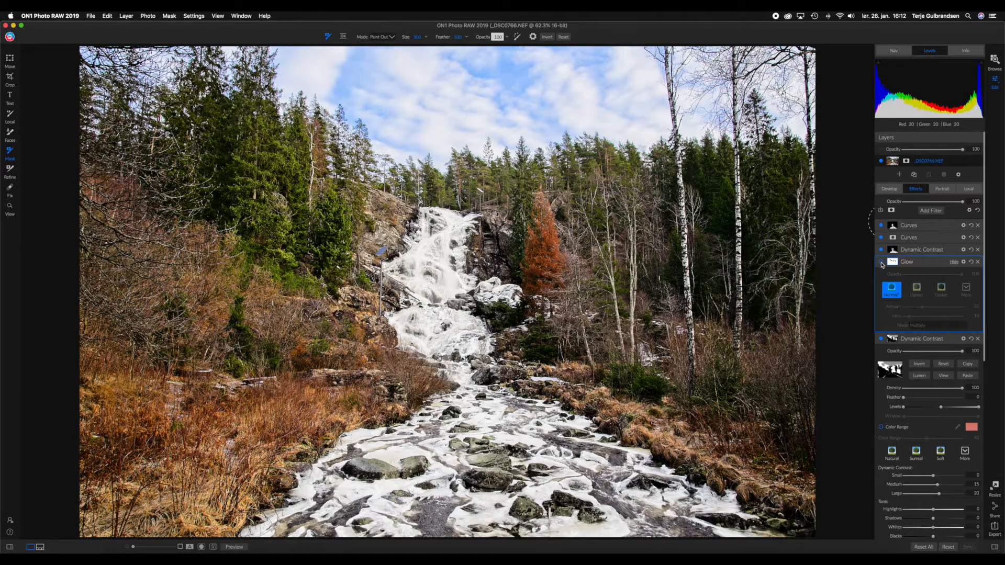
pyautogui.click(882, 262)
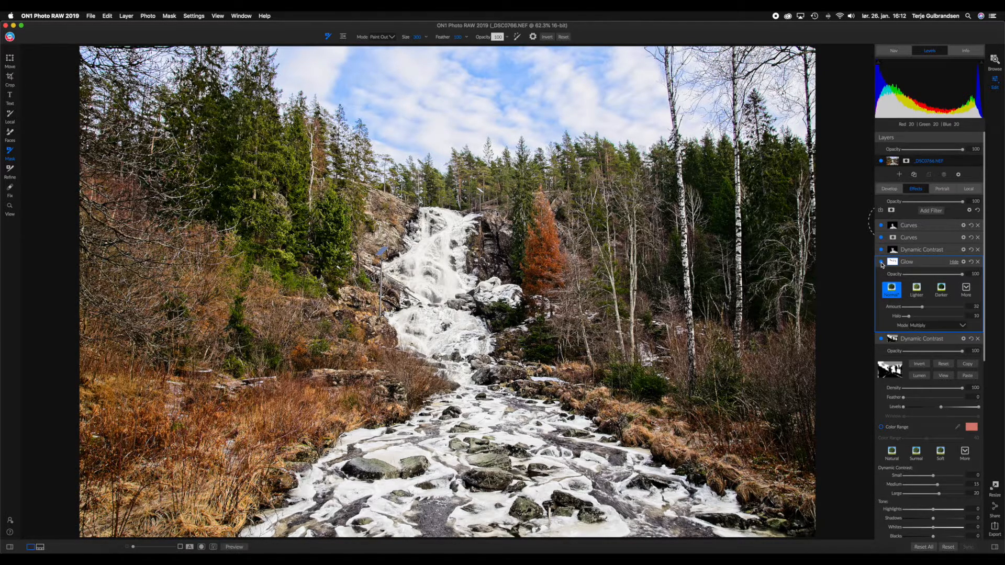